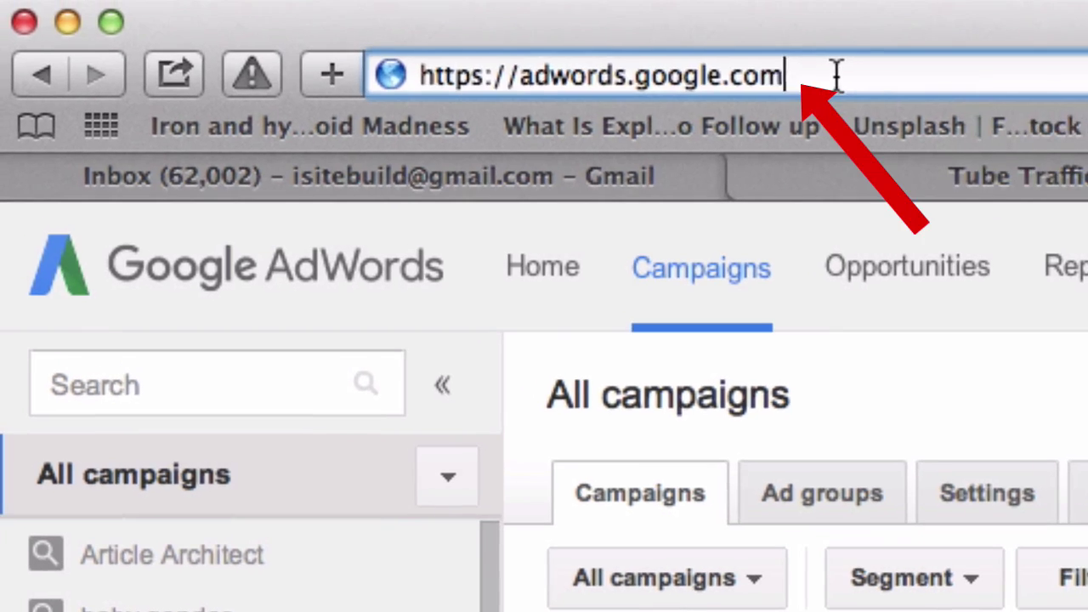
Filter the campaign list to Video campaigns and bring up the new campaign types
triple_click(837, 74)
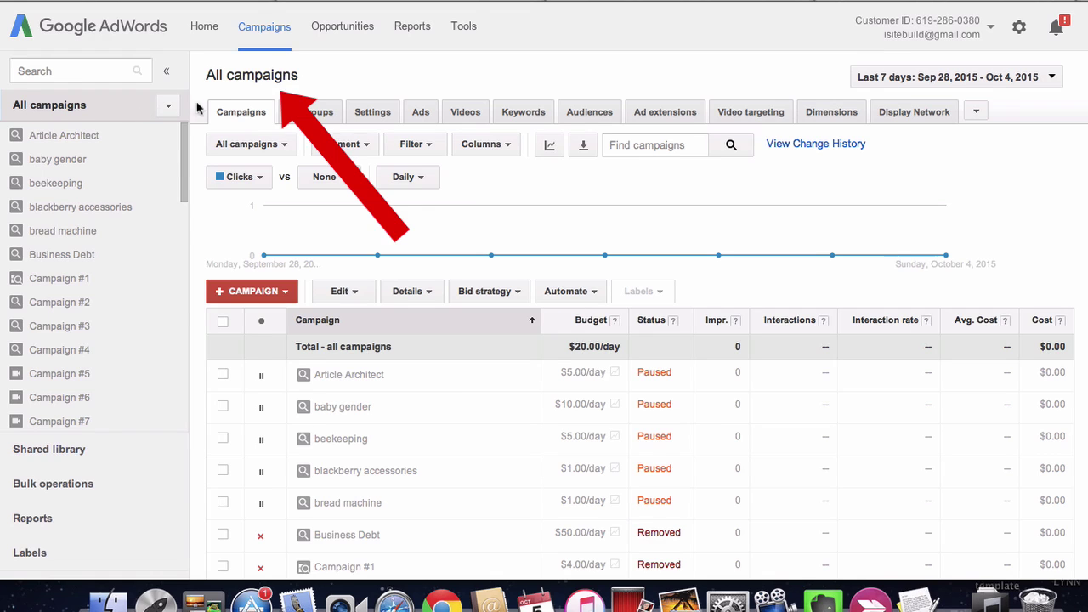
click(168, 105)
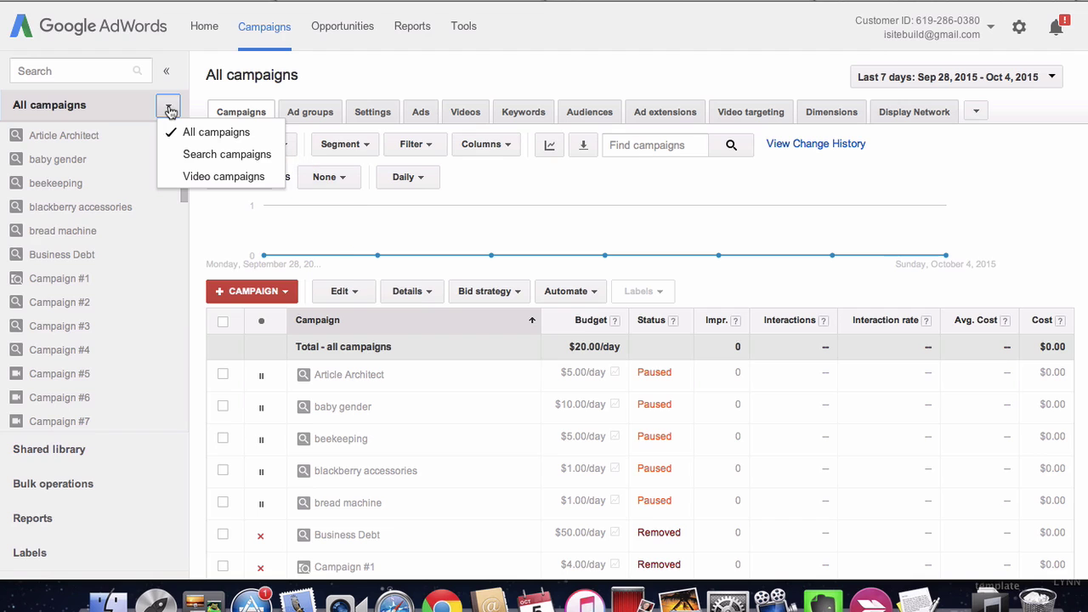
click(205, 179)
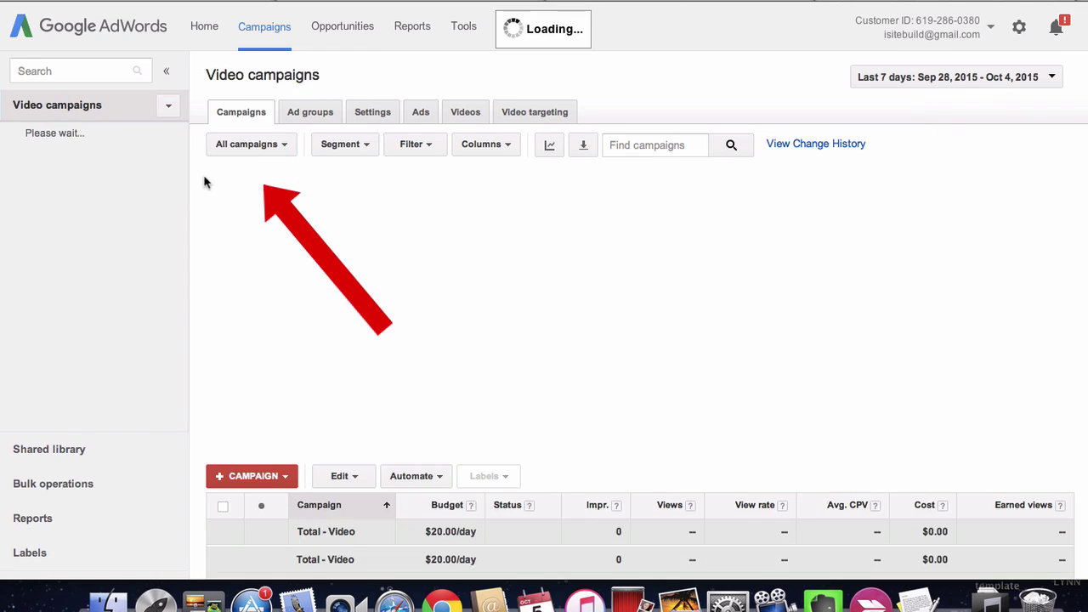
scroll(291, 298, down, 2)
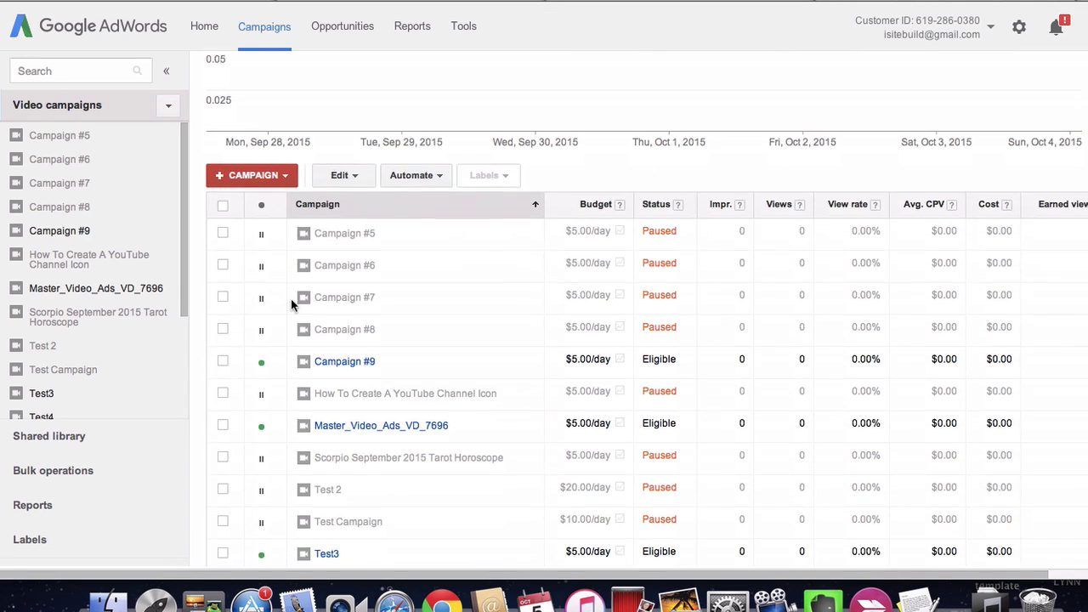
click(284, 175)
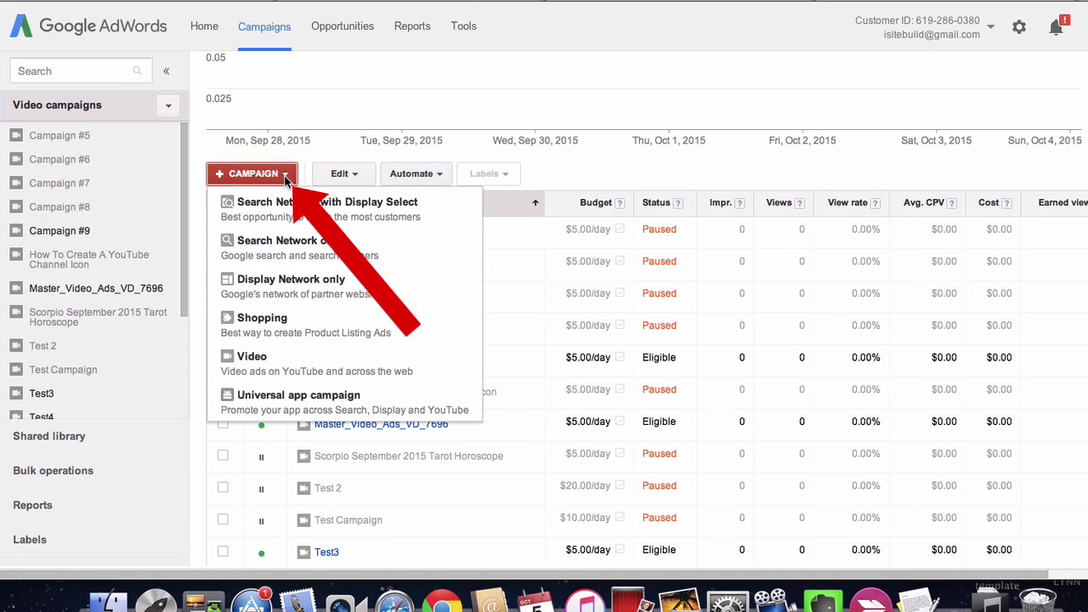
Start a Video campaign with a $5.00 daily budget, dropping YouTube Search and Display Network
click(249, 359)
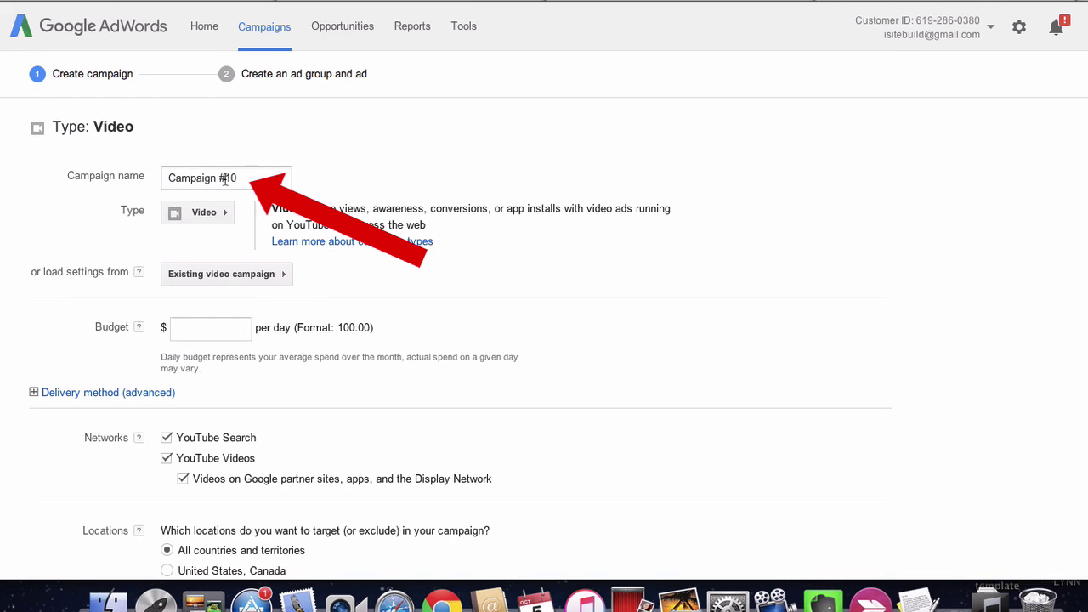
click(199, 329)
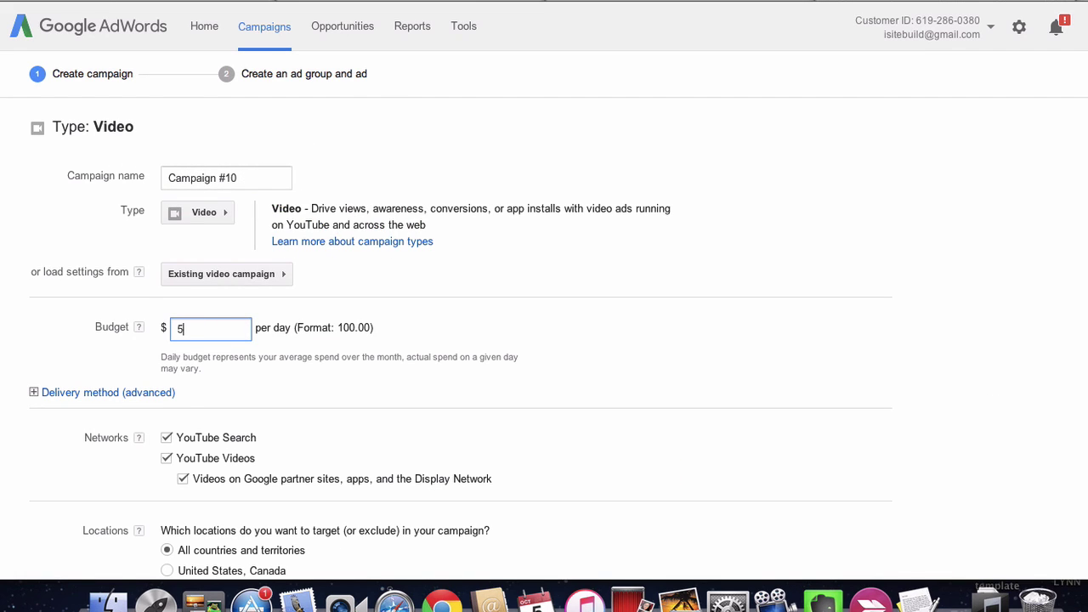
scroll(304, 284, down, 3)
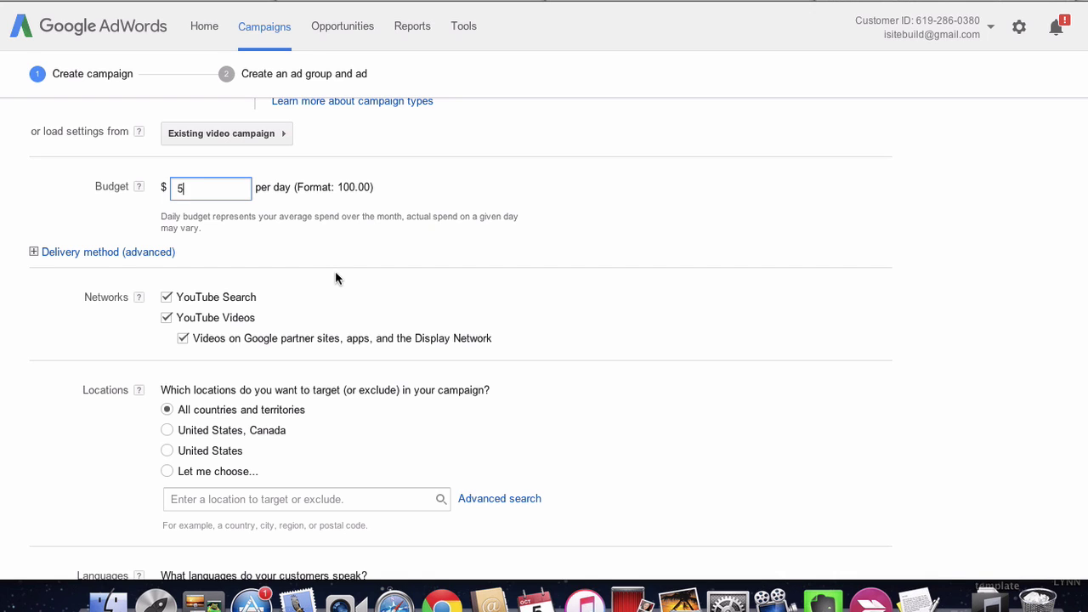
click(166, 298)
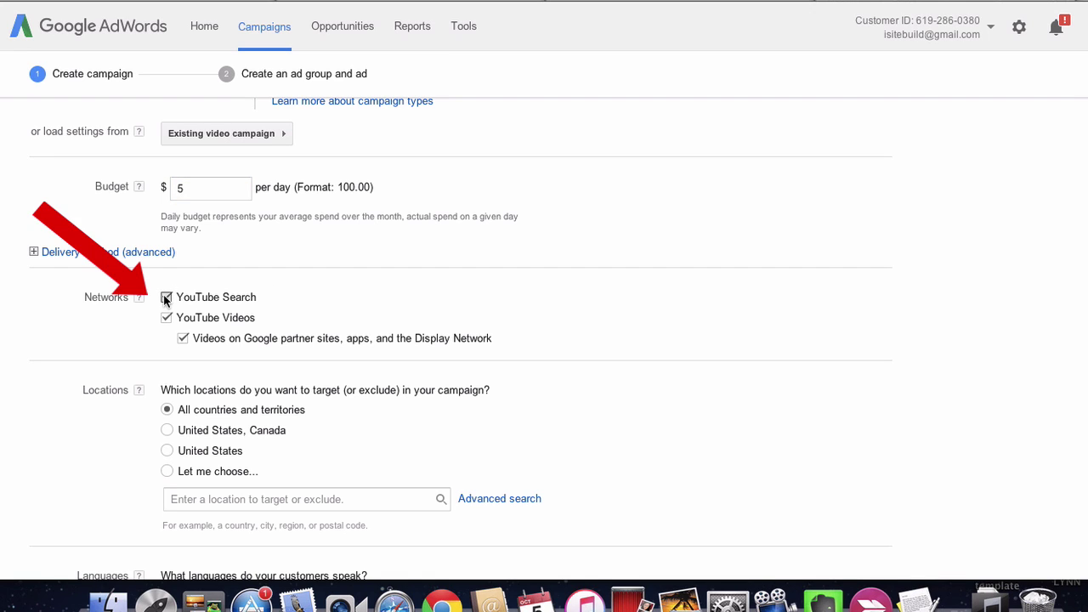
click(166, 298)
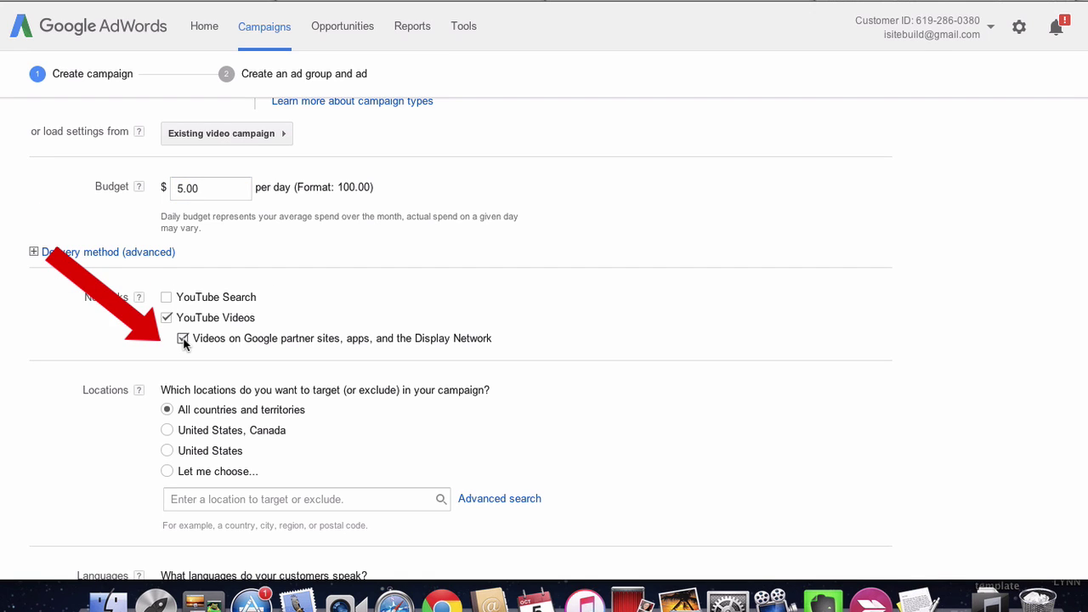
click(183, 342)
scroll(388, 425, down, 3)
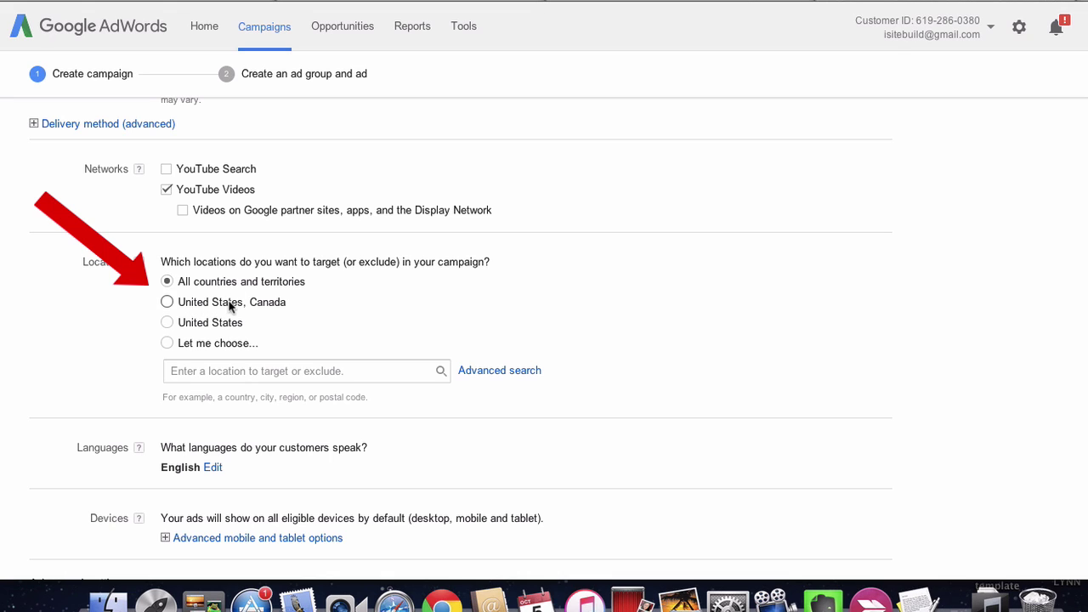
click(217, 372)
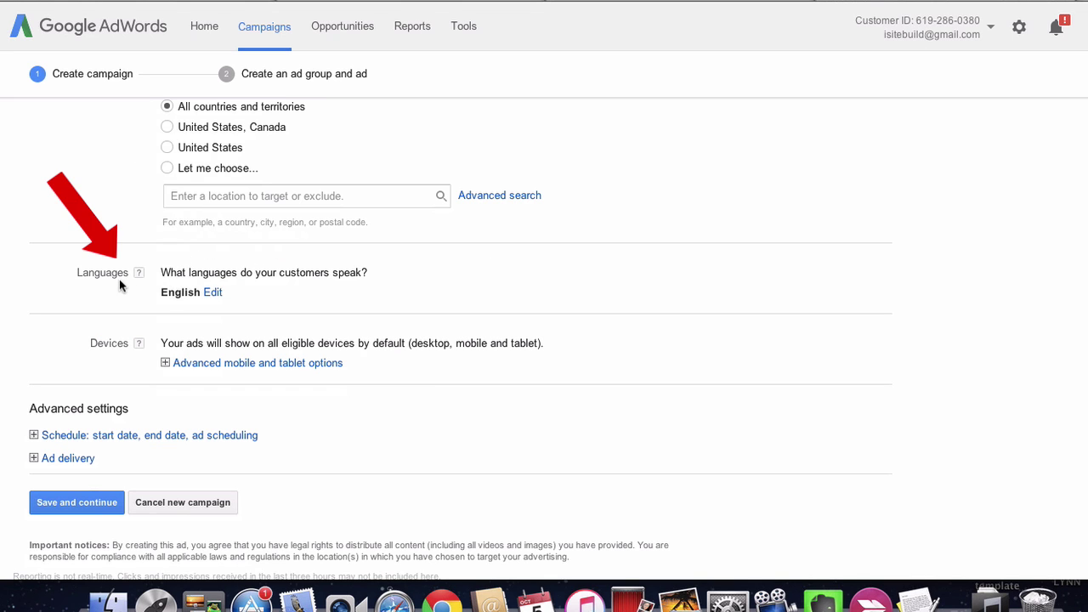
click(213, 294)
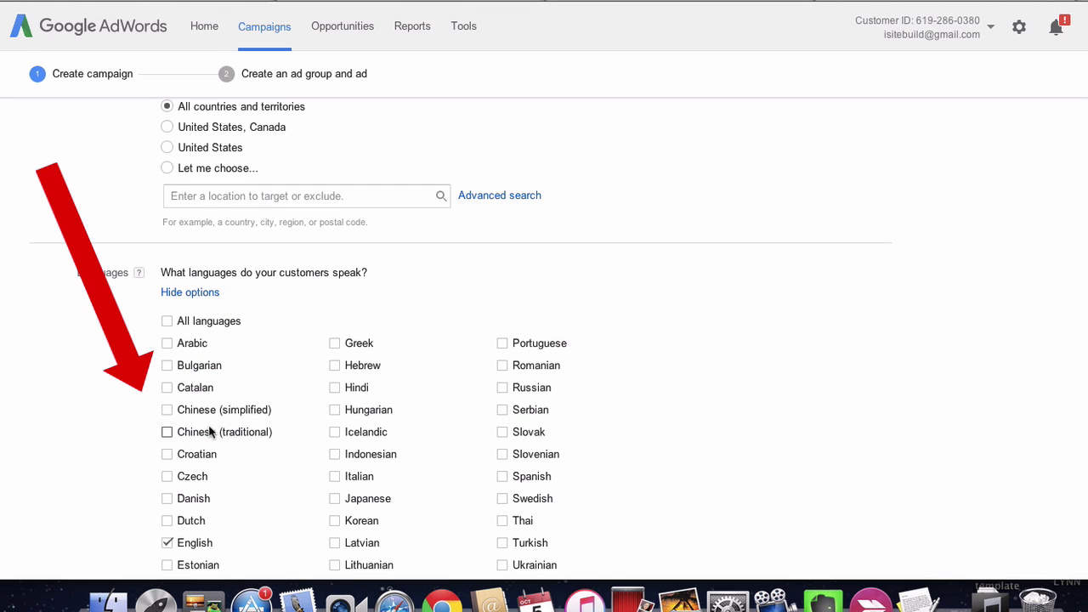
click(189, 292)
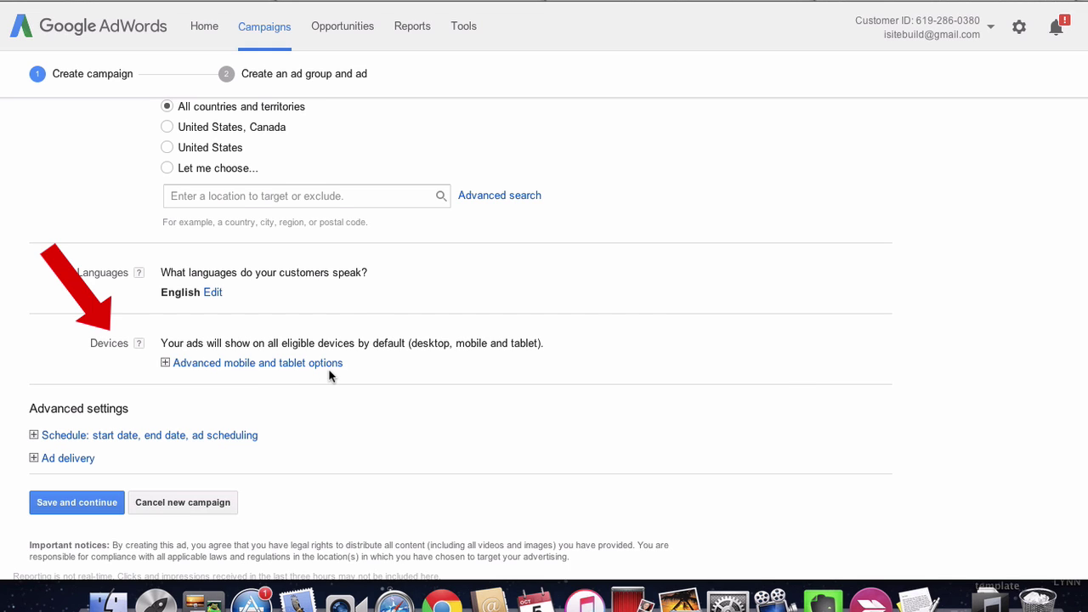
scroll(330, 376, down, 2)
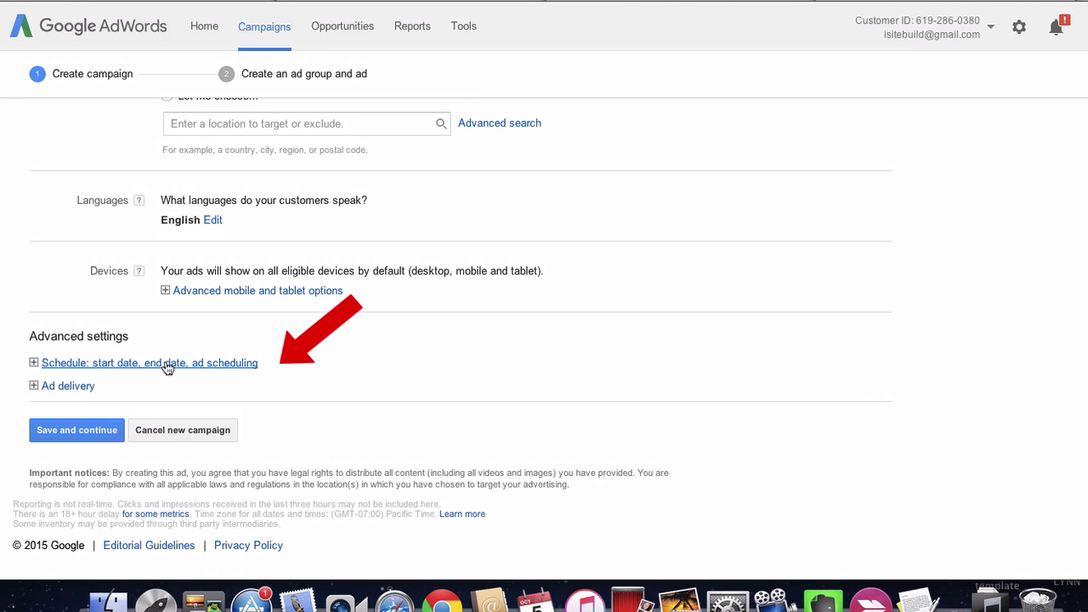
click(71, 388)
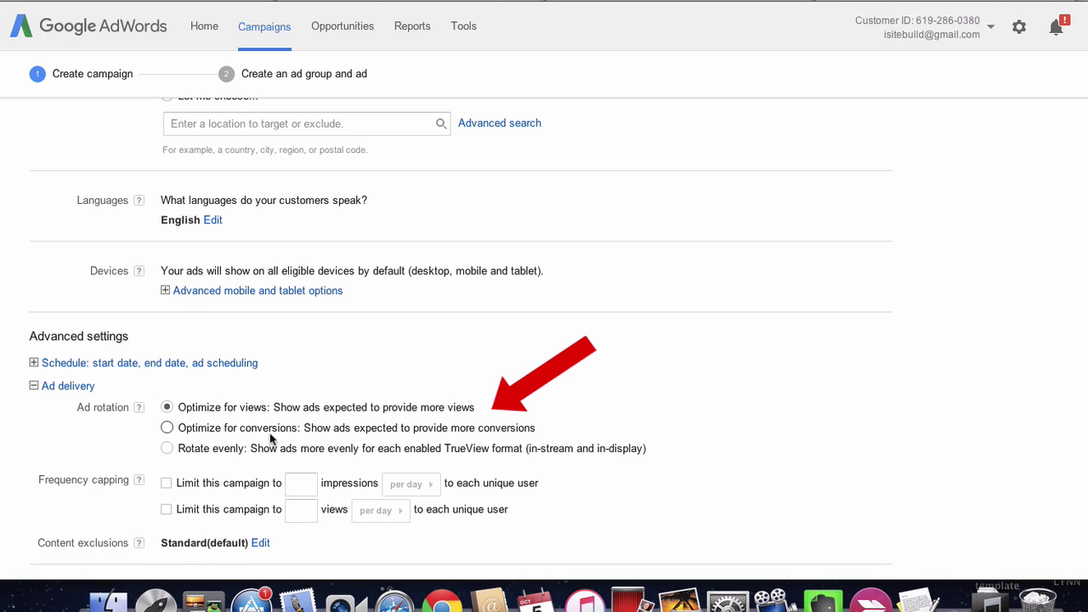
click(68, 385)
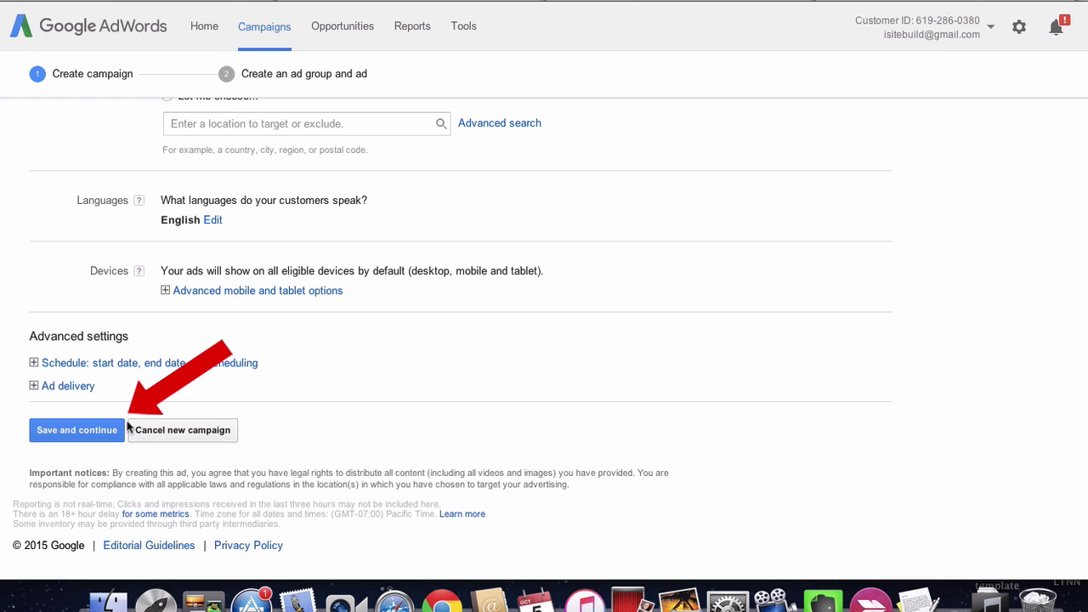
Save the campaign settings and paste the 'Why YouTube Video Ads Work' video link into the ad
click(56, 429)
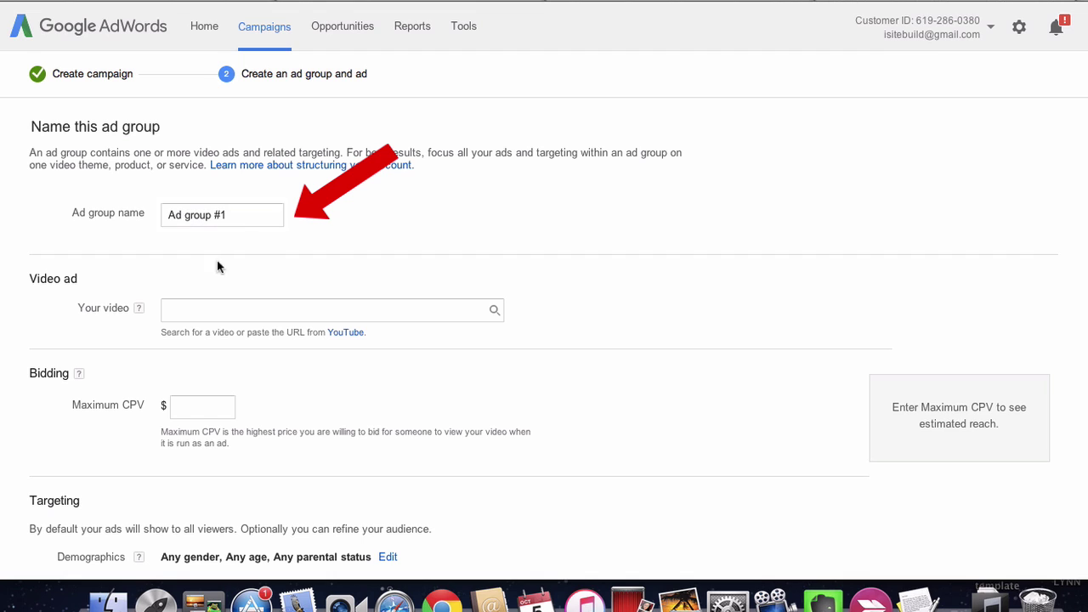
click(192, 311)
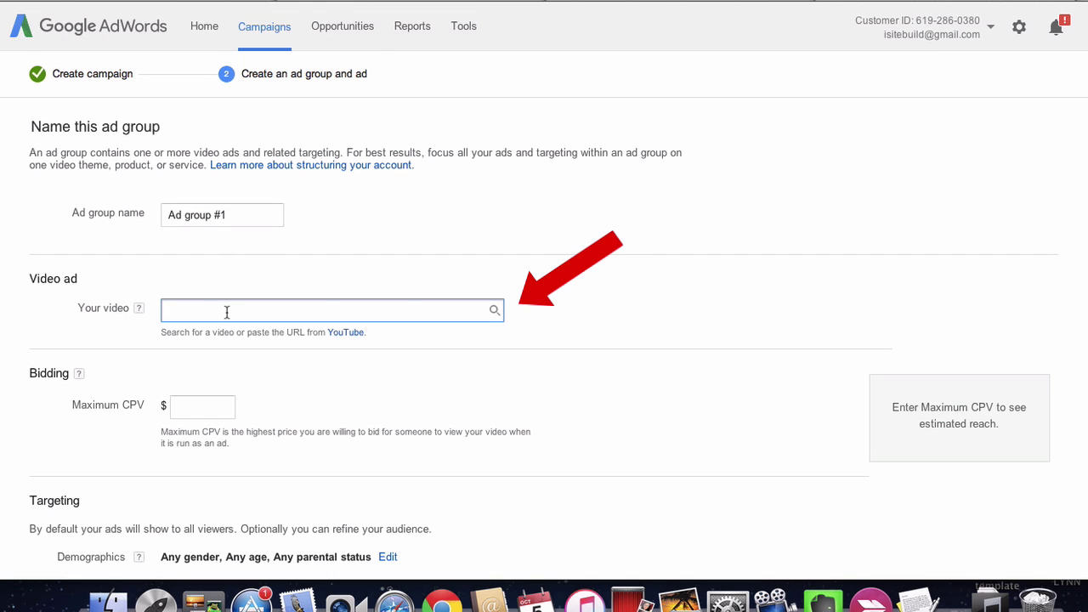
key(super+v)
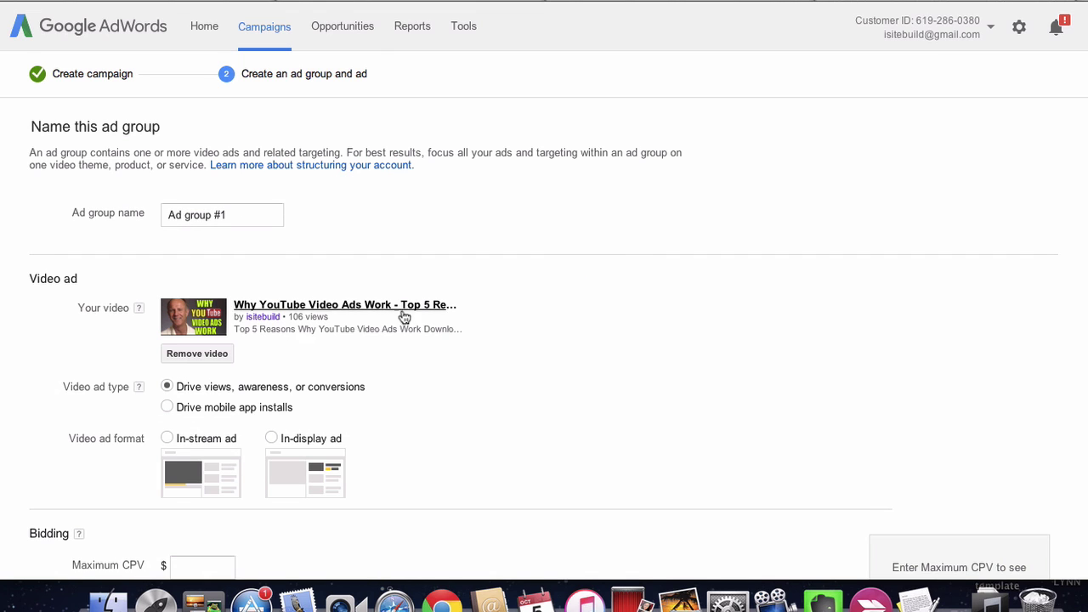
scroll(428, 323, down, 4)
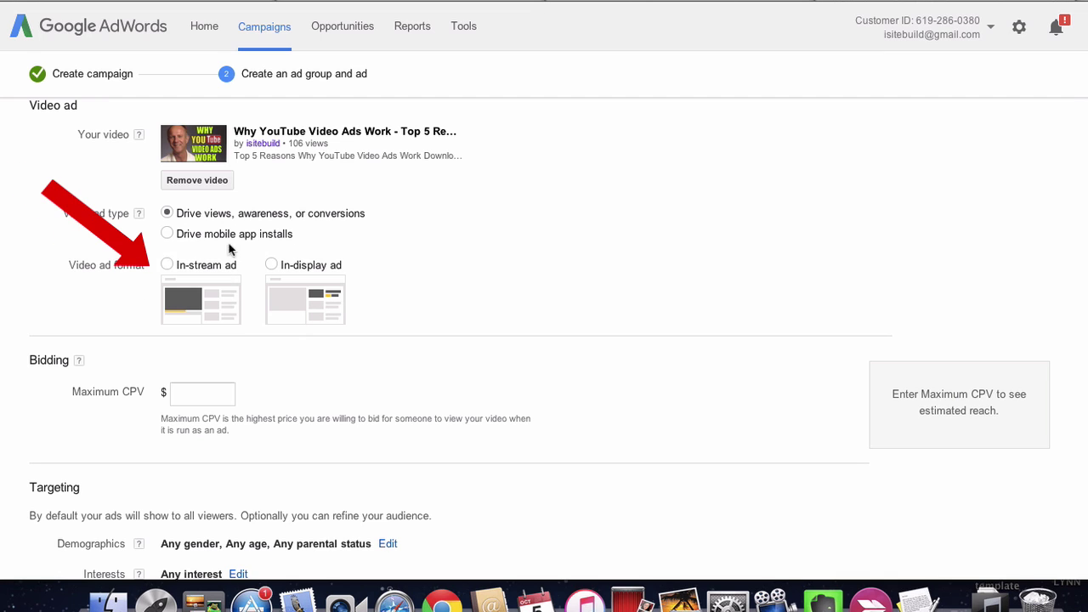
Make the ad in-stream with display URL sitebuild.com/TubeTraffic/
click(167, 265)
click(181, 191)
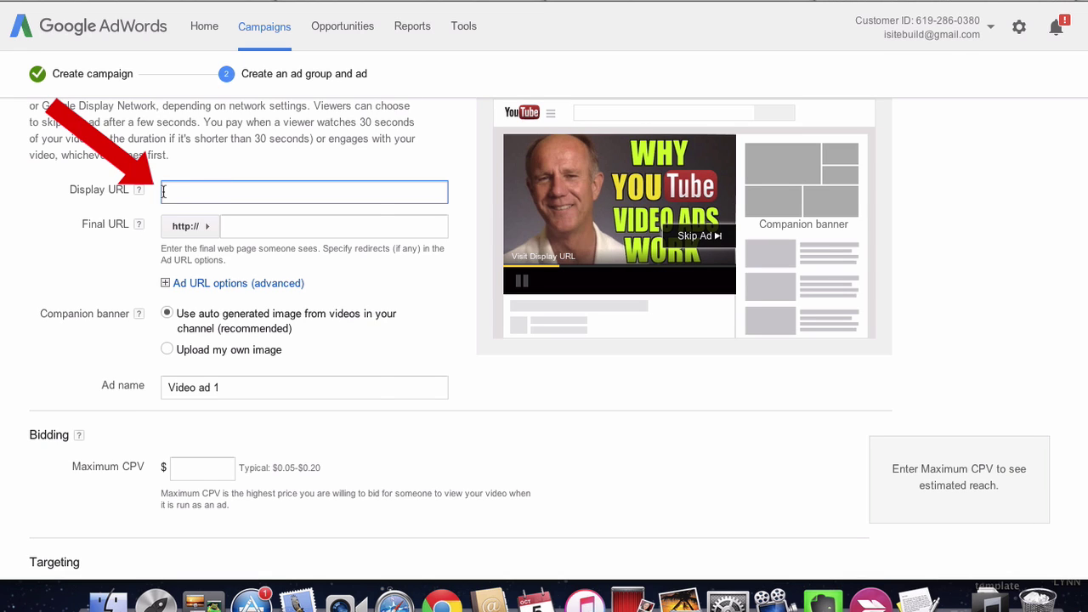
mouse_move(140, 193)
text(http://www.isitebuild.com/TubeTraffic/)
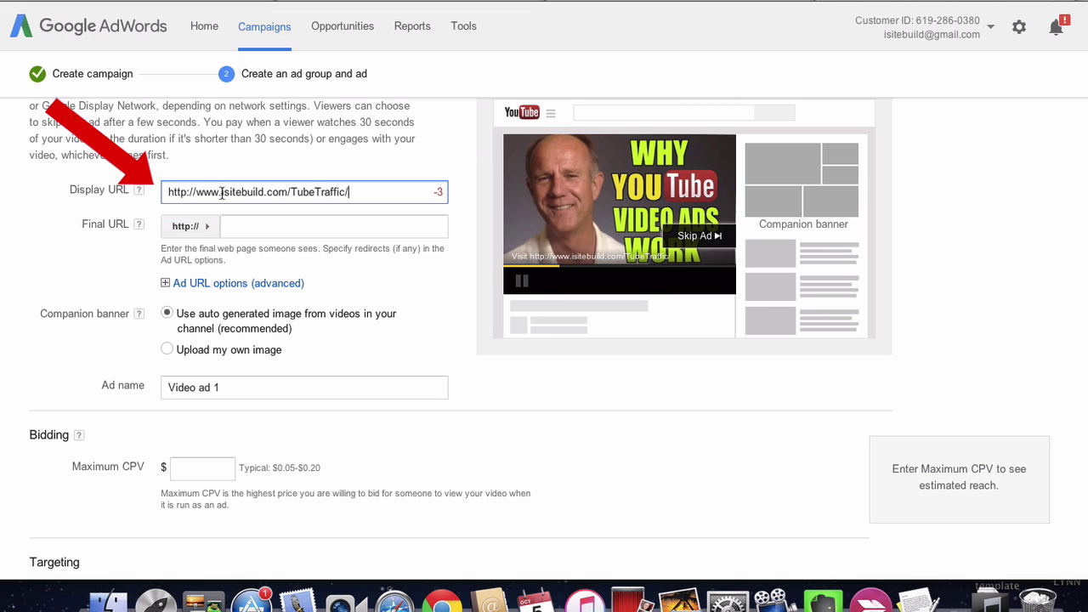
drag(224, 192, 164, 193)
key(BackSpace)
click(259, 228)
text(sitebuild.com/TubeTraffic/)
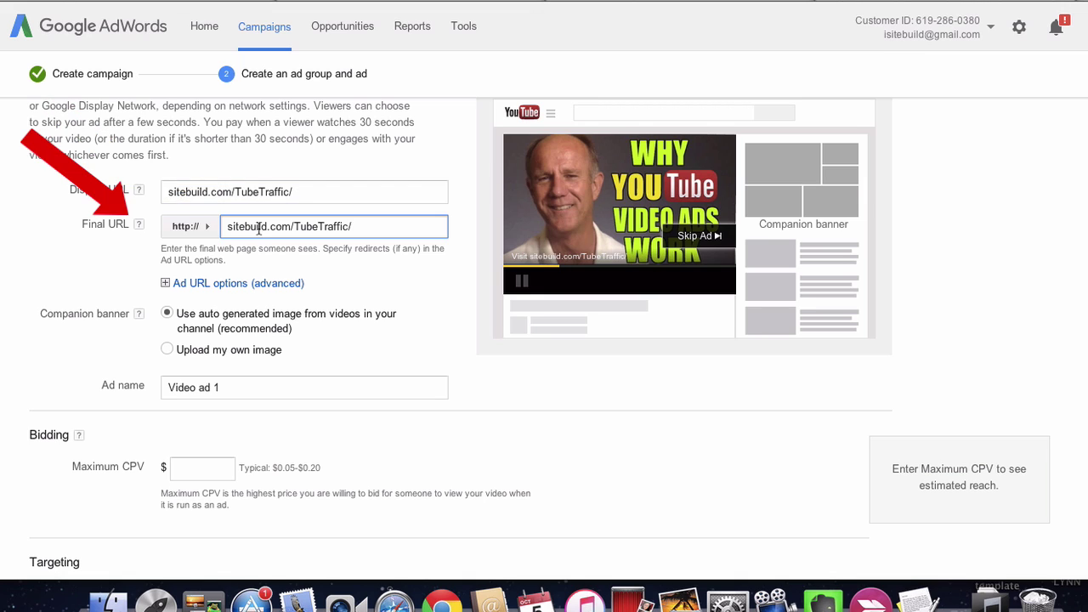
click(139, 224)
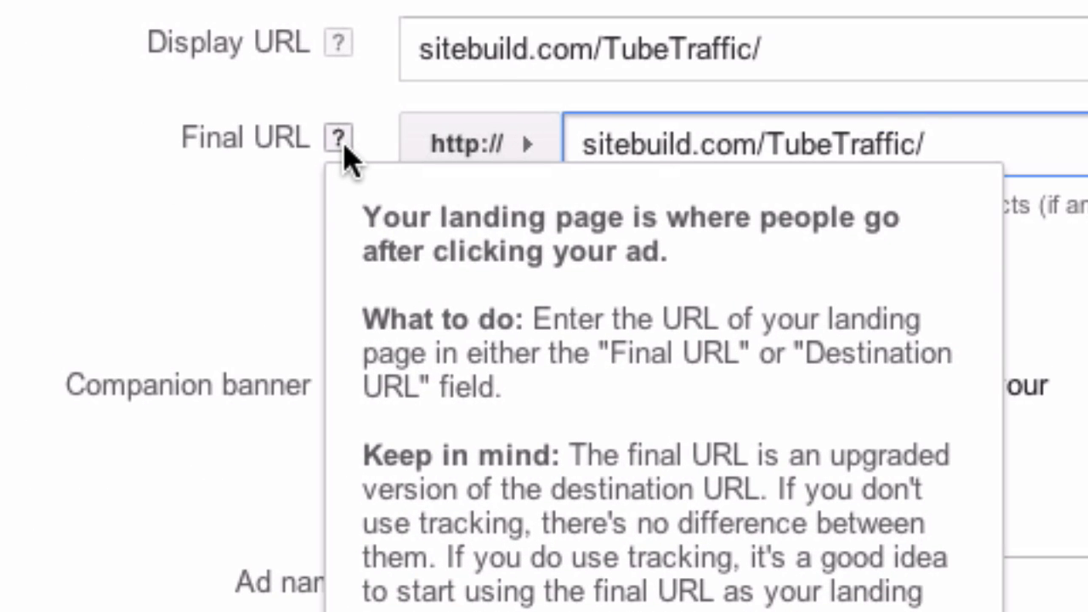
click(1026, 147)
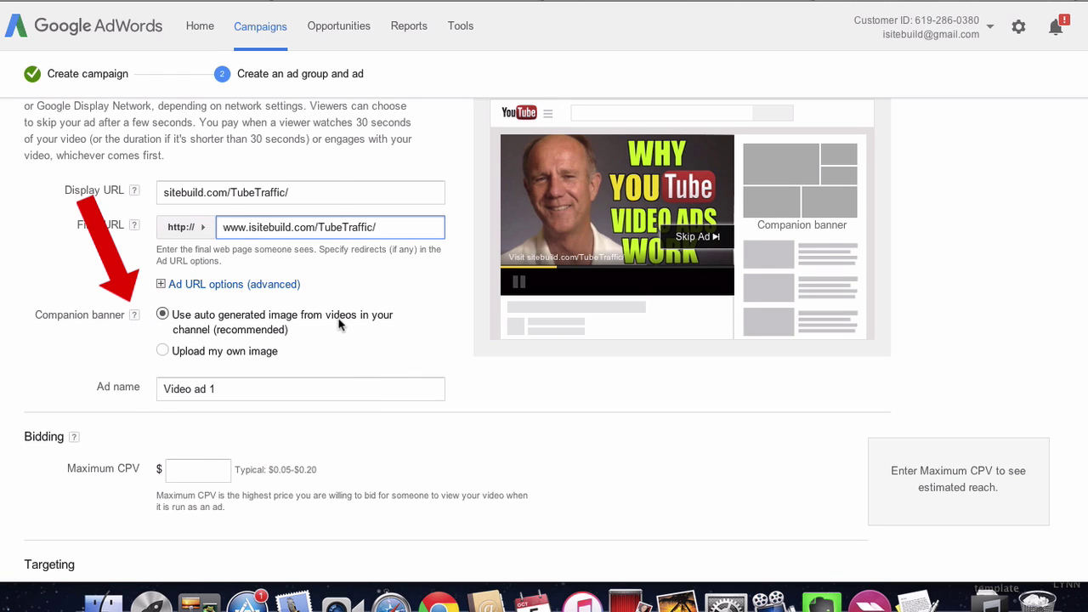
Bid a $0.01 maximum CPV, yielding an estimate of 400 - 500 views per day
scroll(338, 323, down, 1)
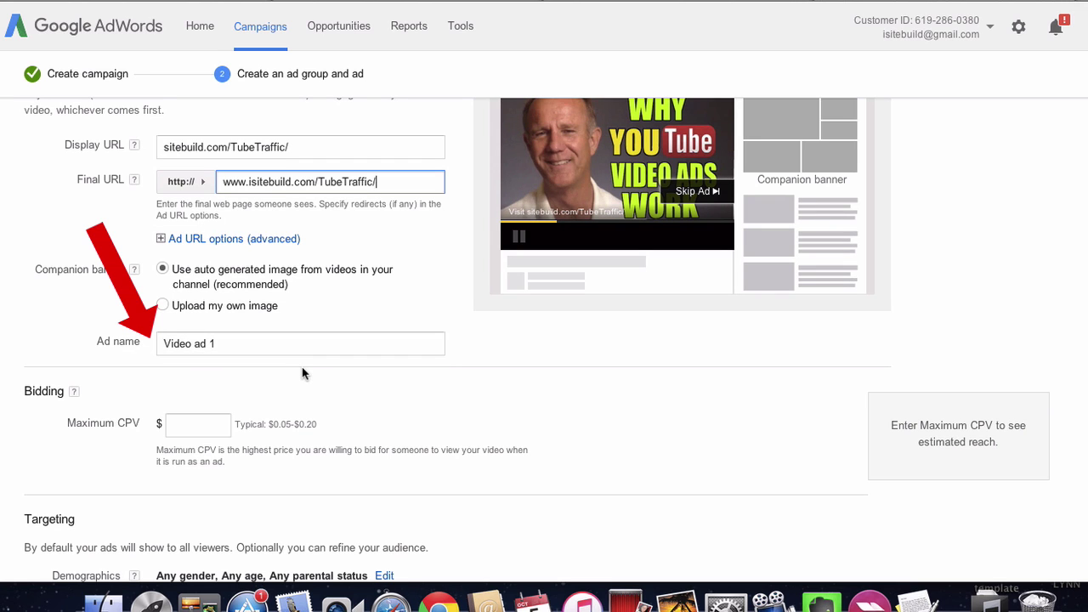
scroll(304, 371, down, 3)
scroll(304, 371, down, 1)
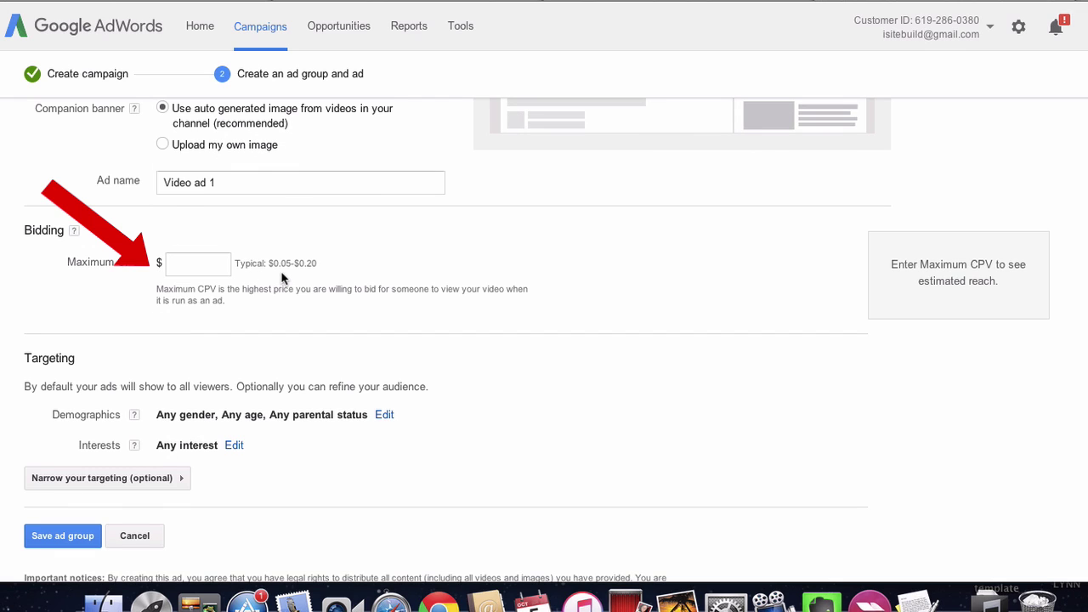
click(200, 266)
text(0.01)
click(570, 276)
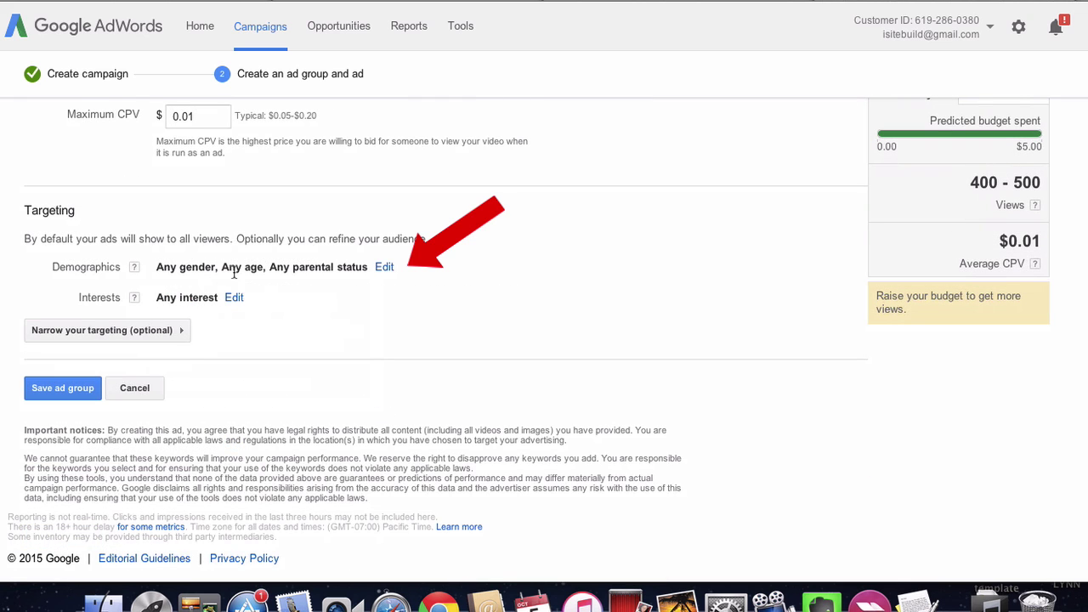
click(384, 269)
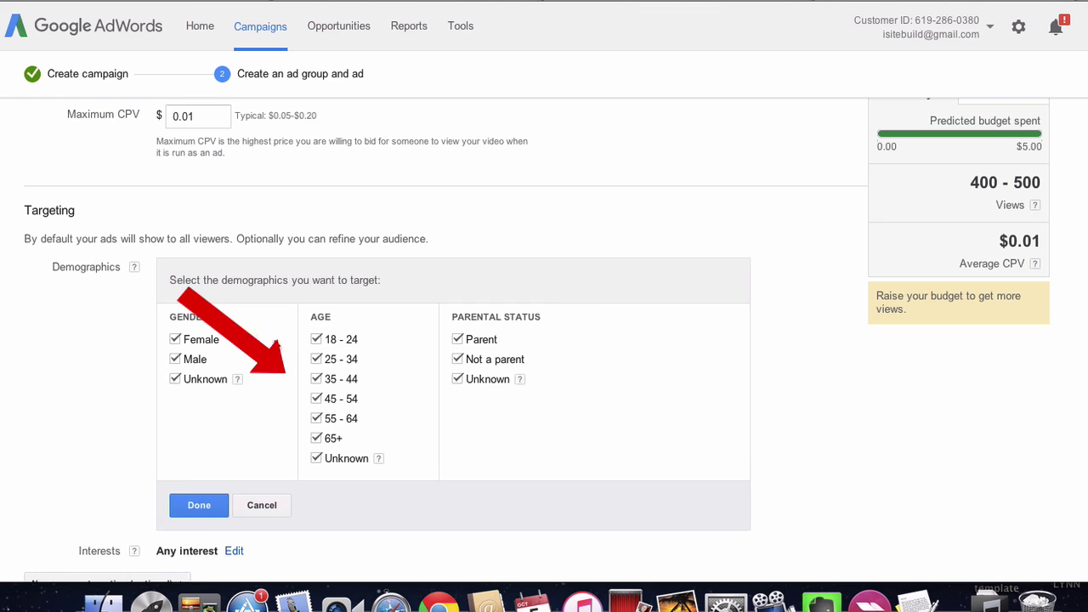
click(204, 509)
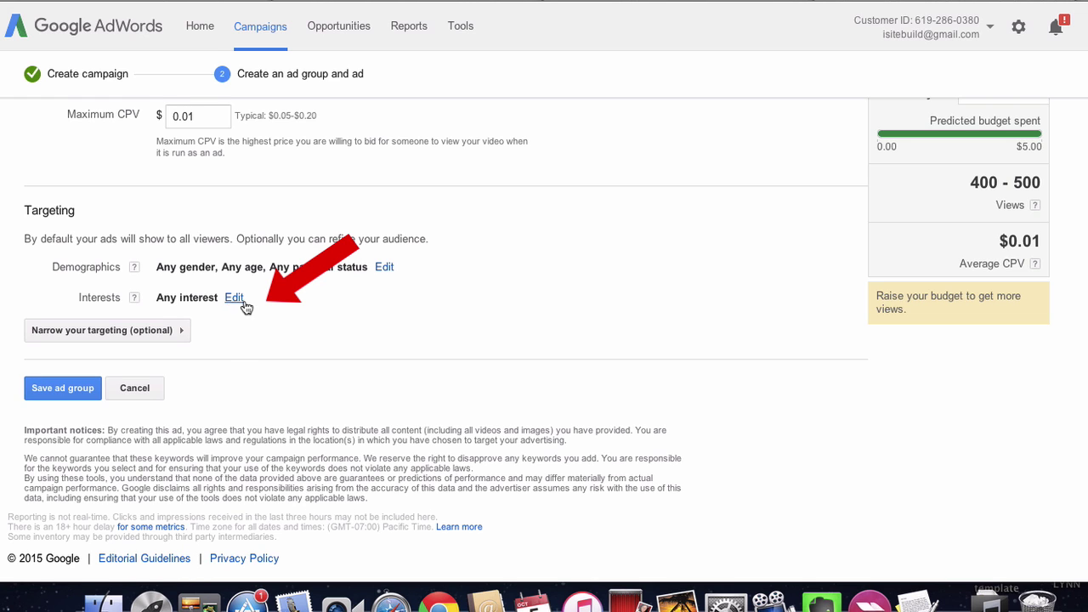
click(87, 331)
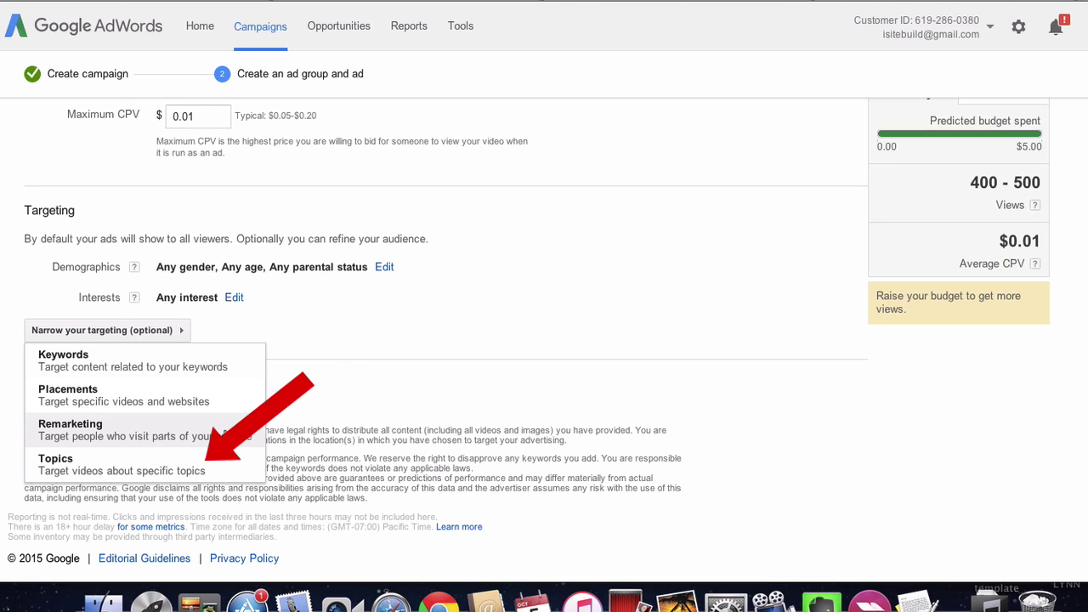
click(259, 334)
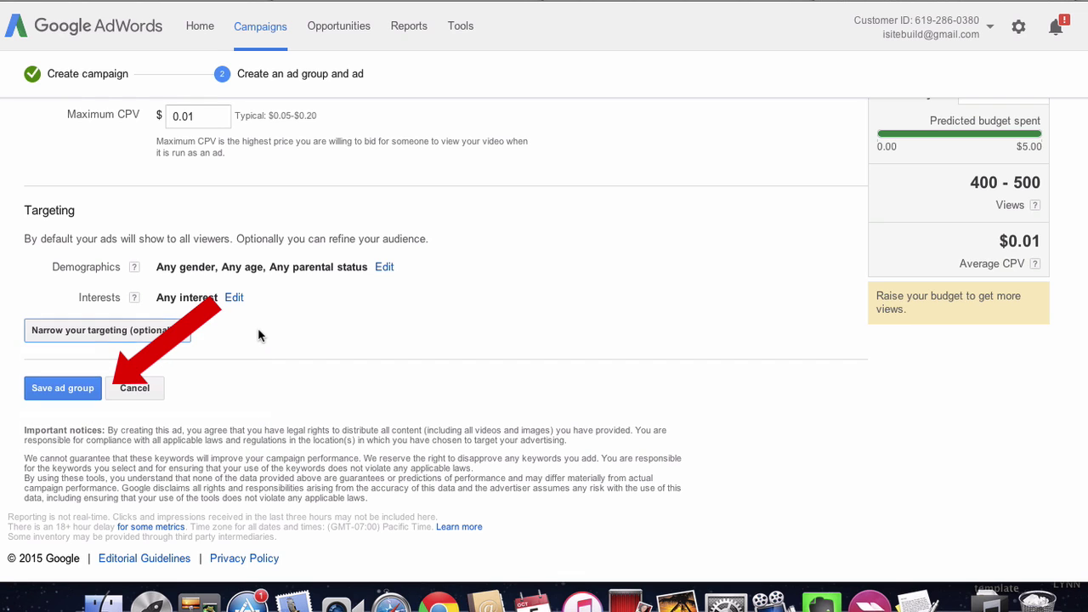
Save Ad group #1 so Video ad 1 appears under review in Campaign #10
click(65, 391)
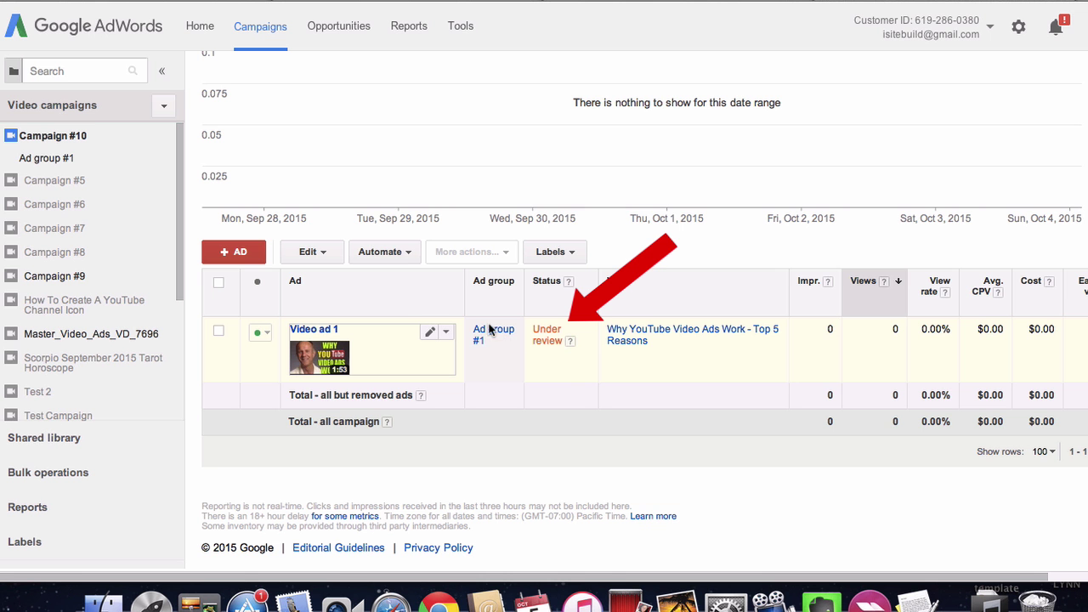